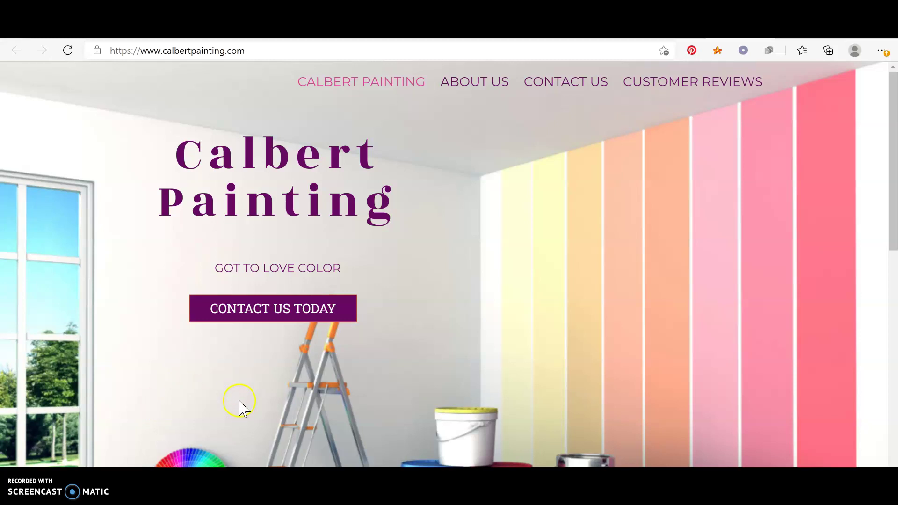
pyautogui.scroll(-1, 244, 403)
pyautogui.scroll(-3, 245, 397)
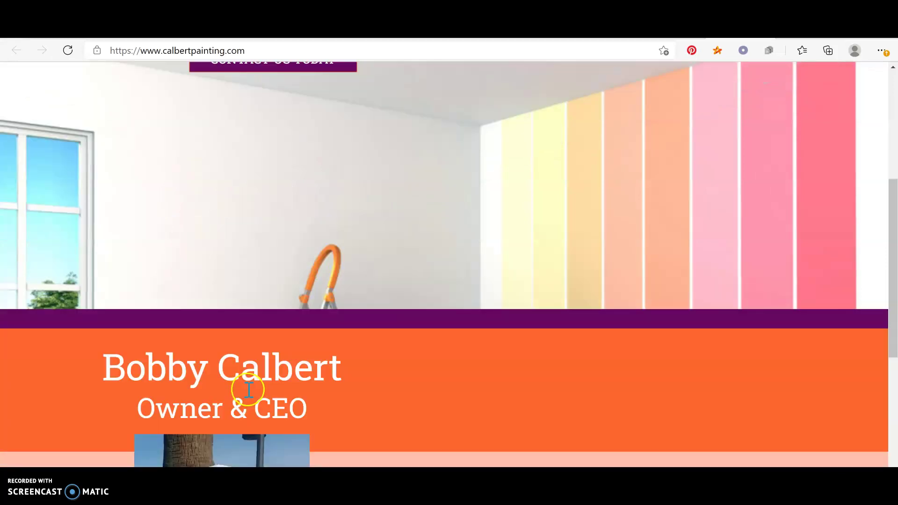
pyautogui.scroll(-3, 247, 389)
pyautogui.scroll(-1, 248, 386)
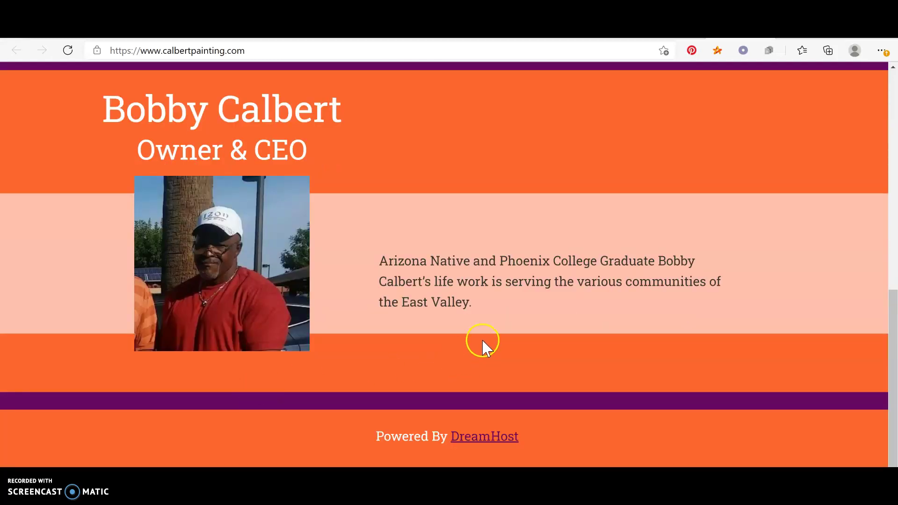
pyautogui.scroll(3, 479, 340)
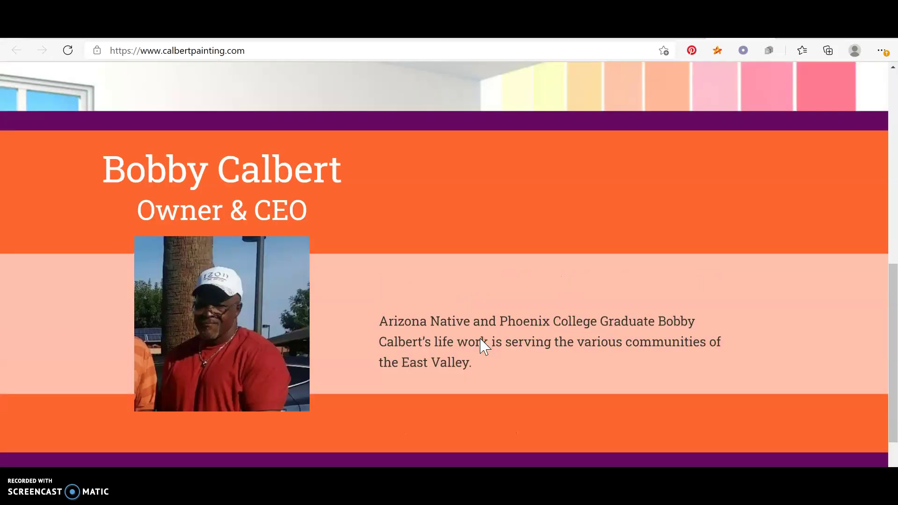
pyautogui.scroll(6, 476, 340)
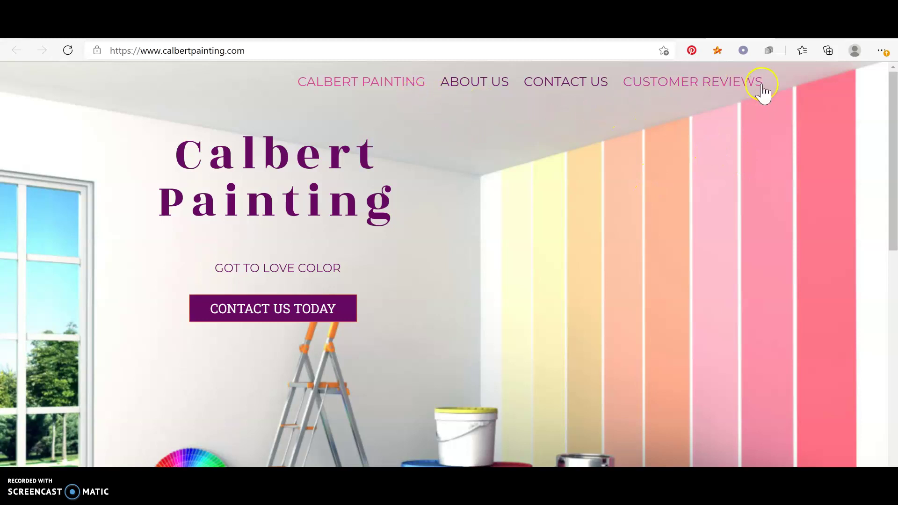
pyautogui.click(360, 93)
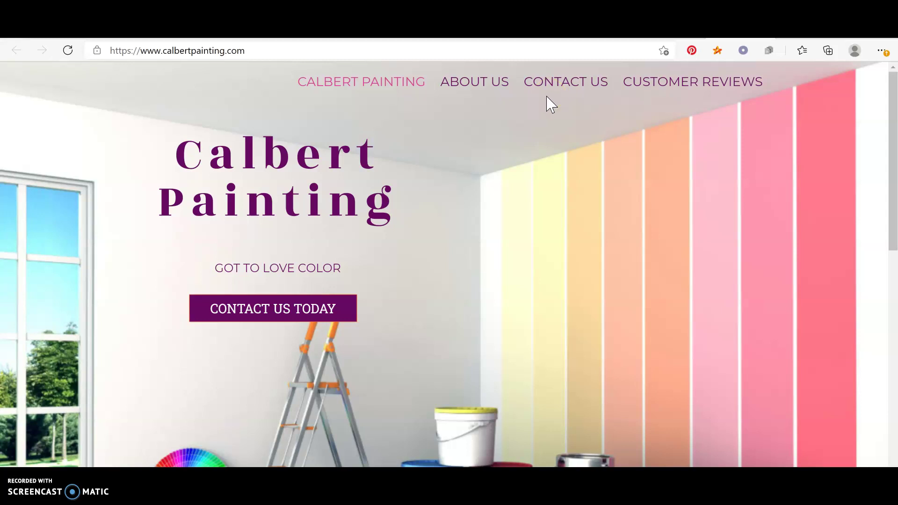
pyautogui.click(537, 100)
pyautogui.click(529, 104)
pyautogui.click(724, 116)
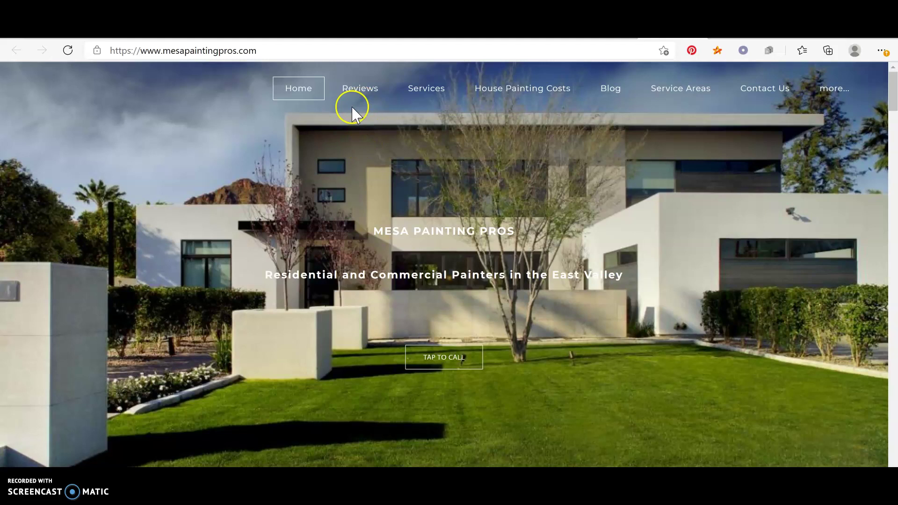
# - Scroll through the Mesa Painting Pros homepage content and quote form, then back to the top
pyautogui.moveTo(424, 90)
pyautogui.scroll(-5, 248, 281)
pyautogui.scroll(-15, 248, 283)
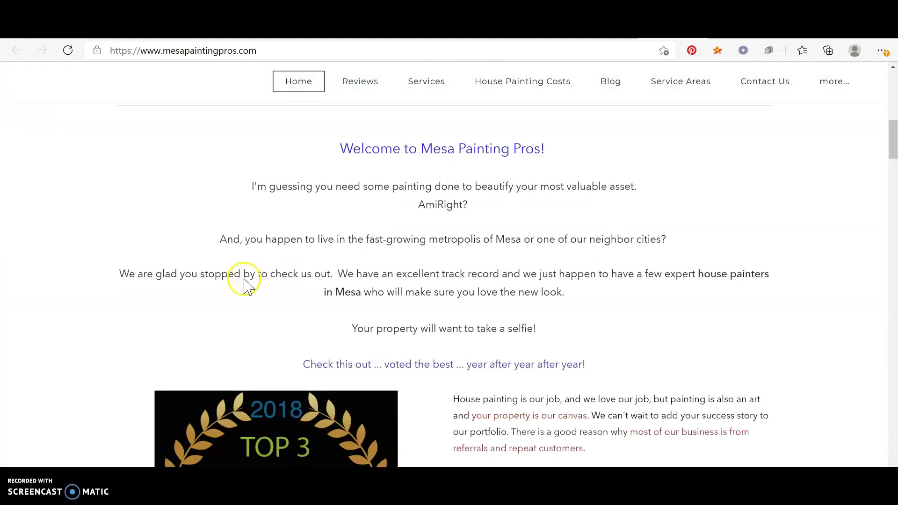
pyautogui.scroll(-6, 243, 286)
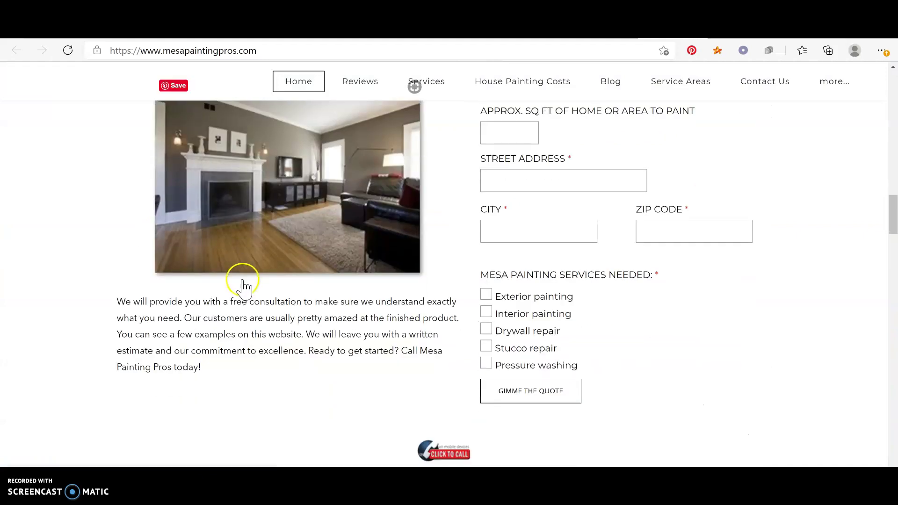
pyautogui.scroll(-4, 243, 288)
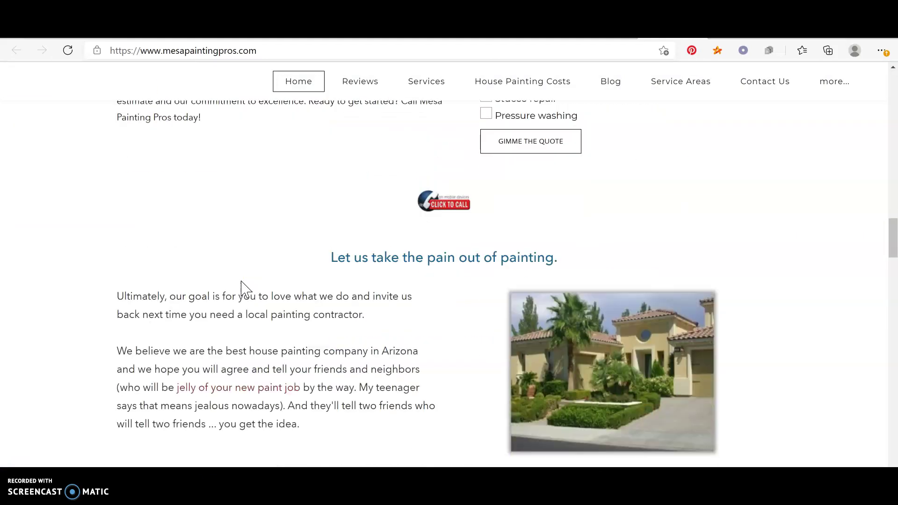
pyautogui.scroll(-5, 243, 288)
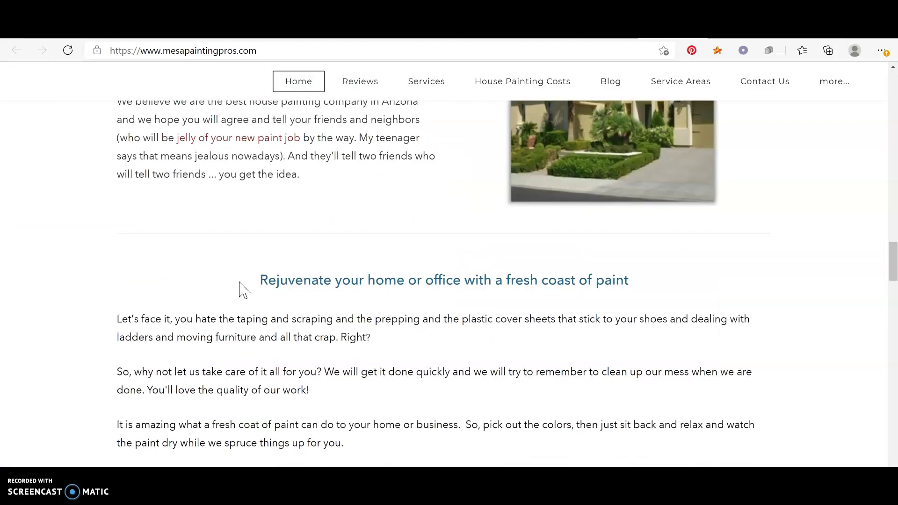
pyautogui.scroll(15, 239, 282)
pyautogui.scroll(10, 239, 283)
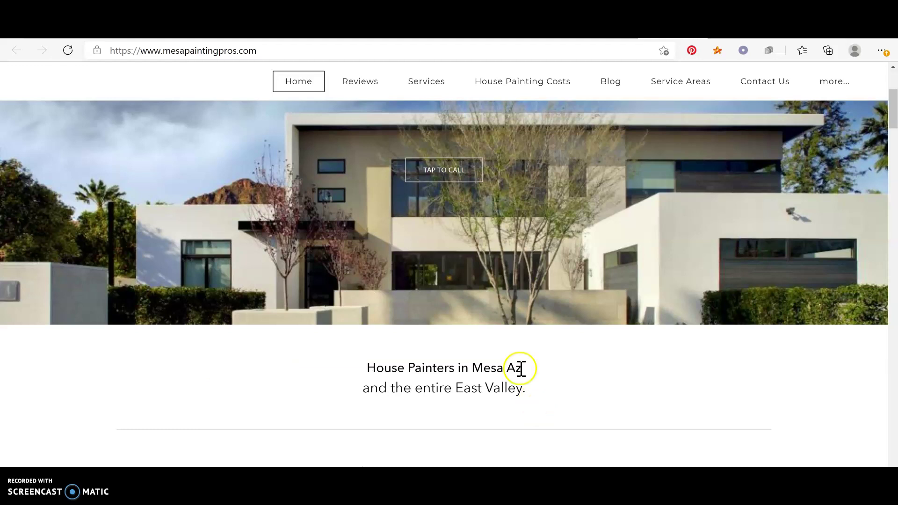
pyautogui.moveTo(521, 368); pyautogui.dragTo(363, 363)
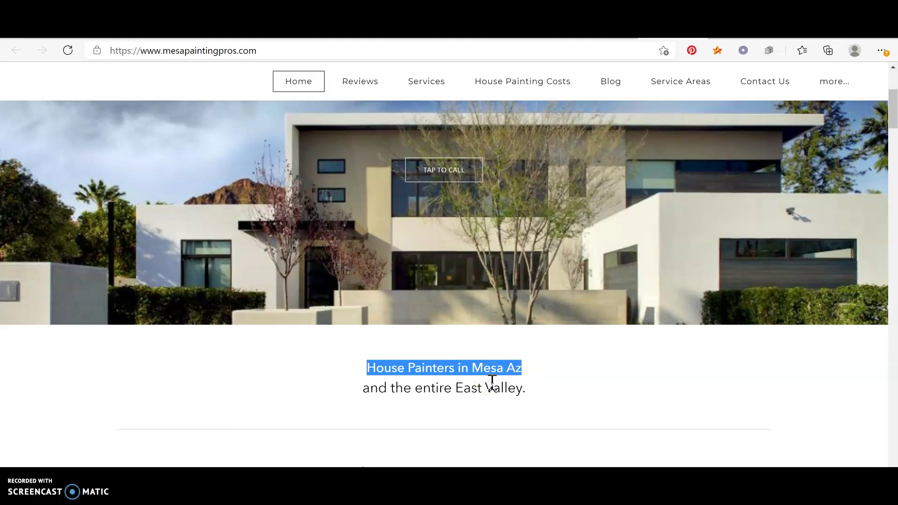
pyautogui.click(538, 370)
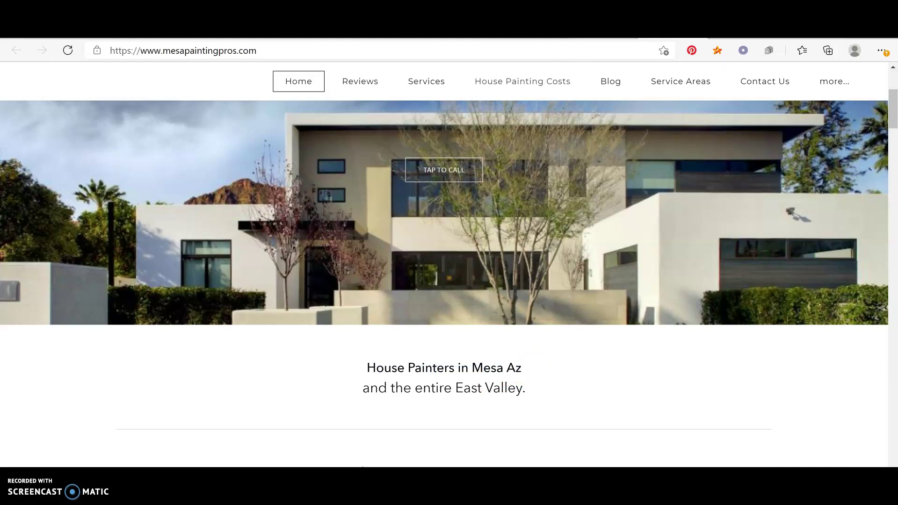
# - Go back to the Google results for 'house painting mesa az' with Alt+Left
pyautogui.hotkey('alt', 'Left')
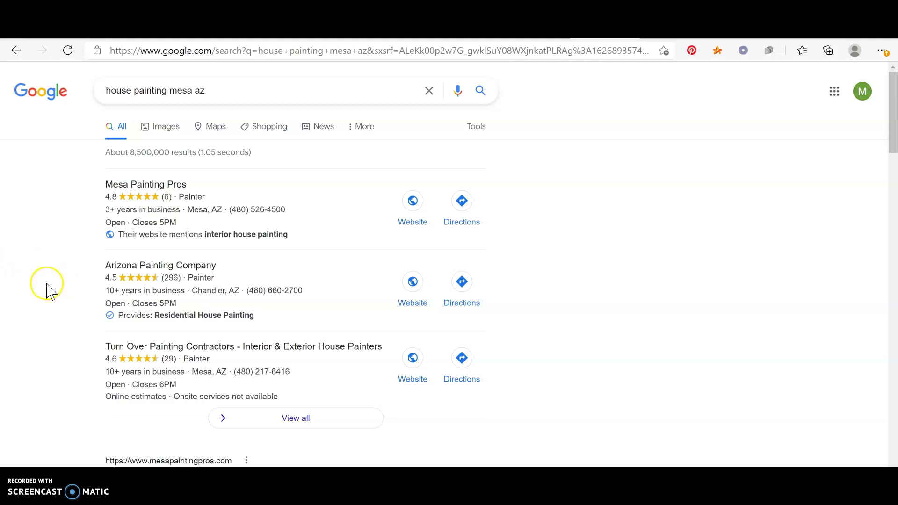
pyautogui.scroll(-6, 82, 311)
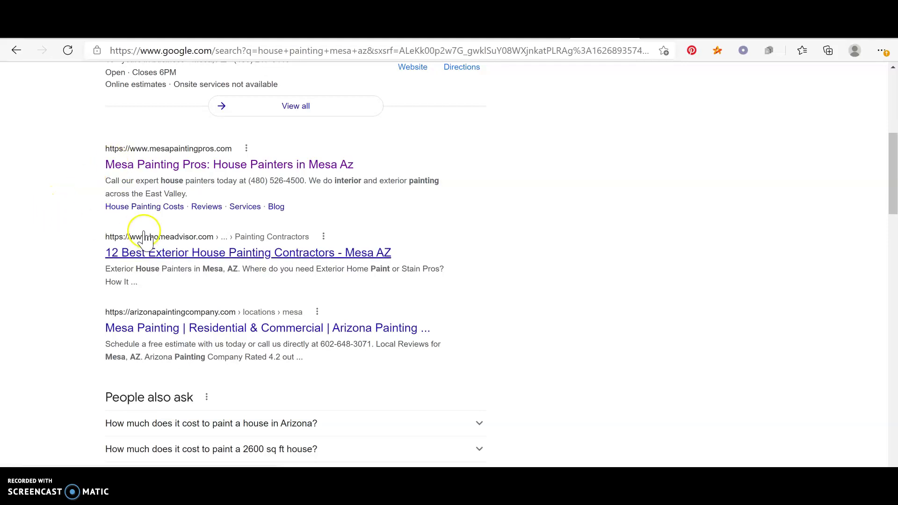
pyautogui.scroll(1, 145, 241)
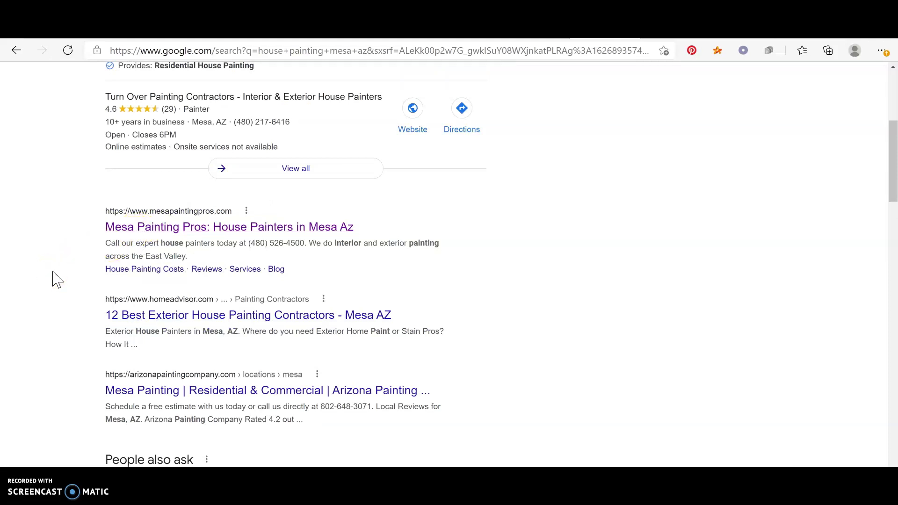
pyautogui.scroll(1, 70, 283)
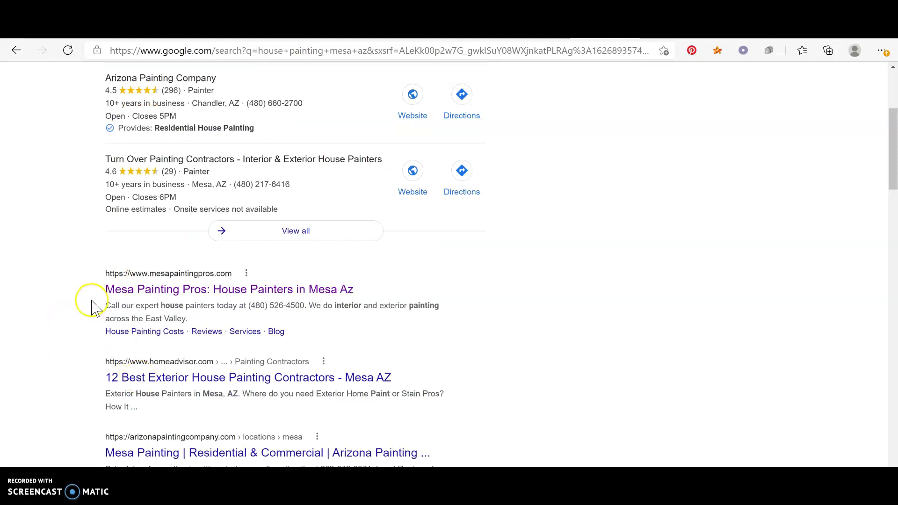
pyautogui.scroll(1, 90, 304)
pyautogui.scroll(3, 90, 301)
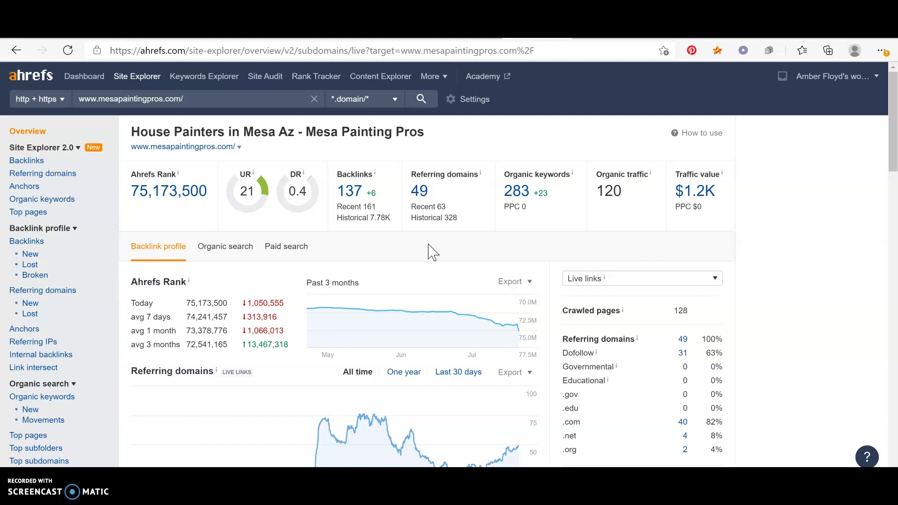
# - View the Ahrefs Site Explorer overview metrics for mesapaintingpros.com
pyautogui.click(426, 243)
# - Switch with Ctrl+Tab to the Calbert Painting homepage tab at calbertpainting.com
pyautogui.hotkey('ctrl', 'Tab')
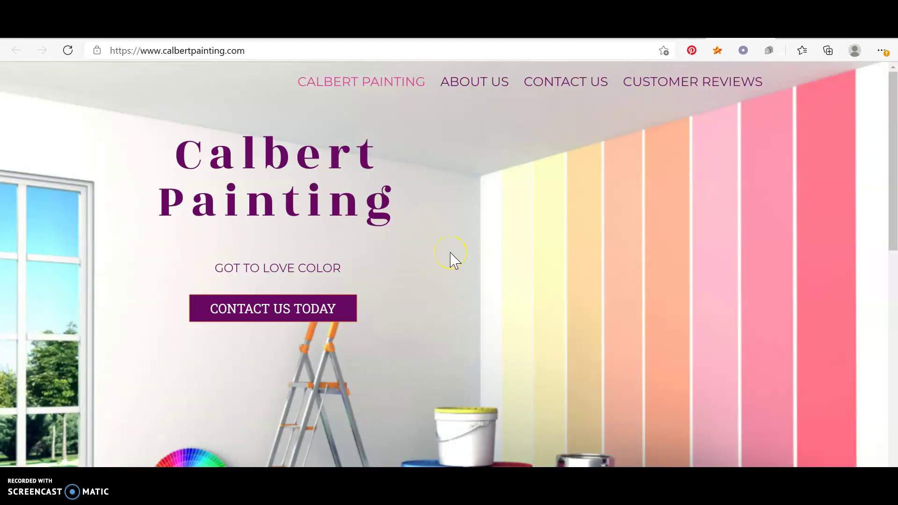